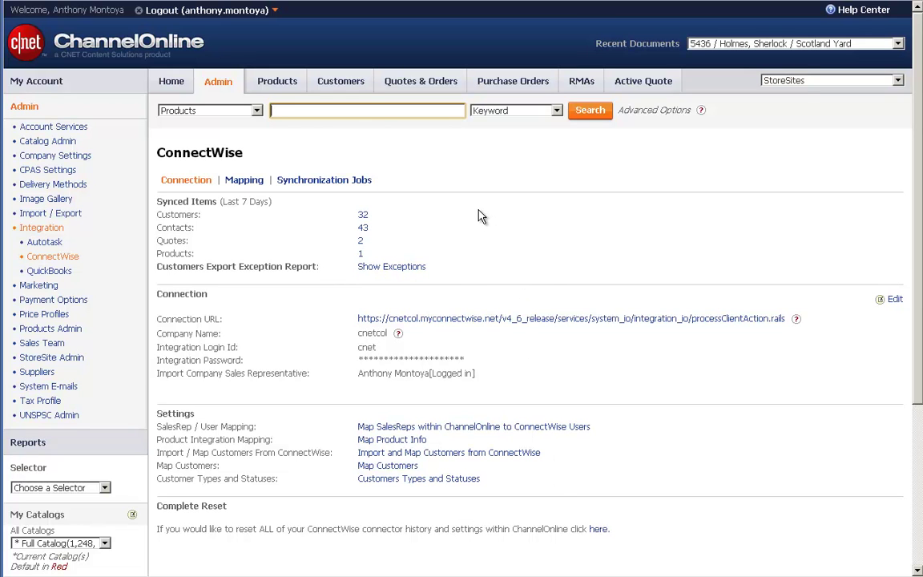
Review the ConnectWise synchronization jobs, scheduled jobs and job history.
left_click(342, 183)
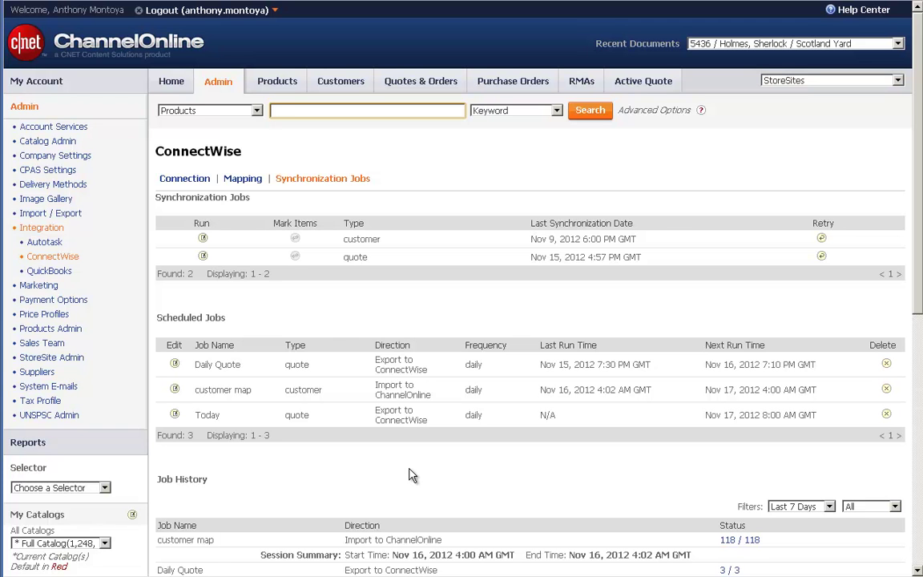
scroll(410, 475, "down", 3)
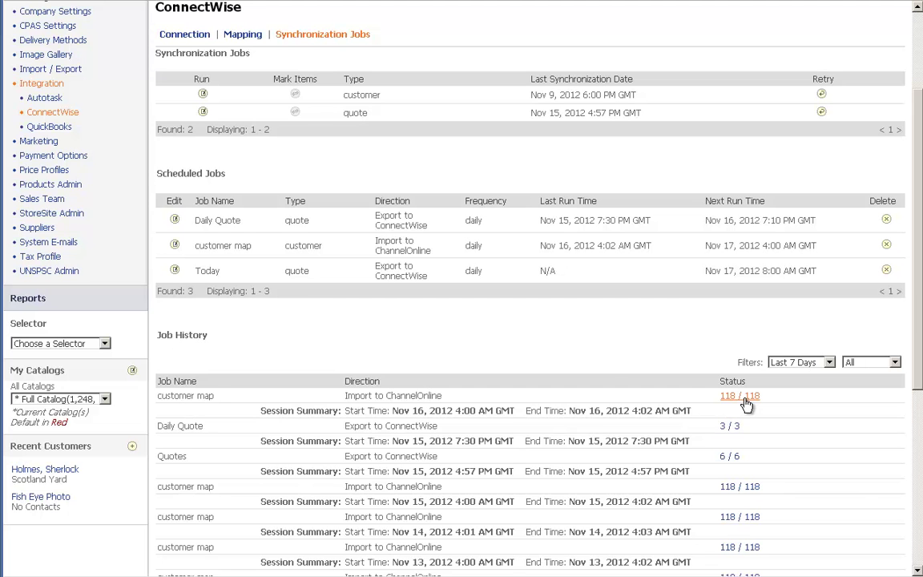
scroll(612, 373, "up", 3)
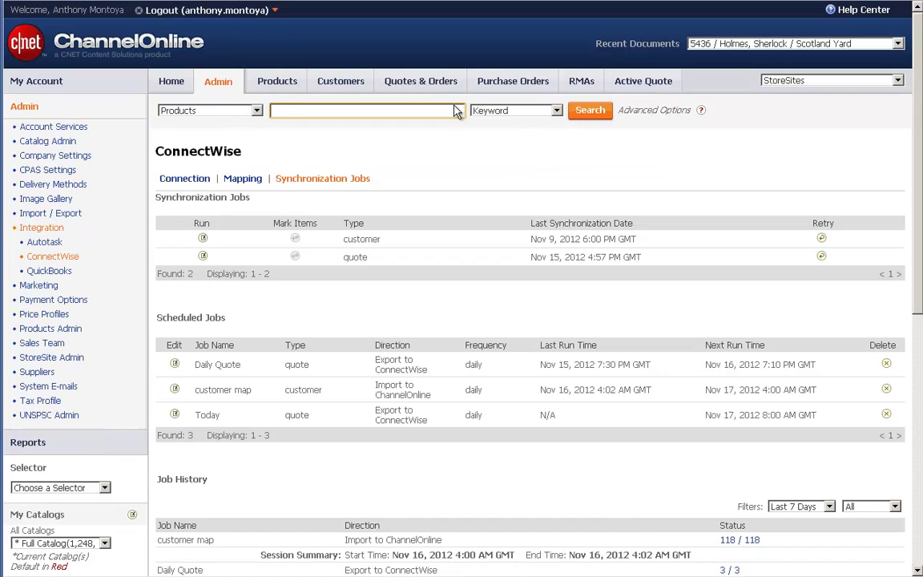
Open the Scotland Yard customer record and export it to ConnectWise.
left_click(344, 86)
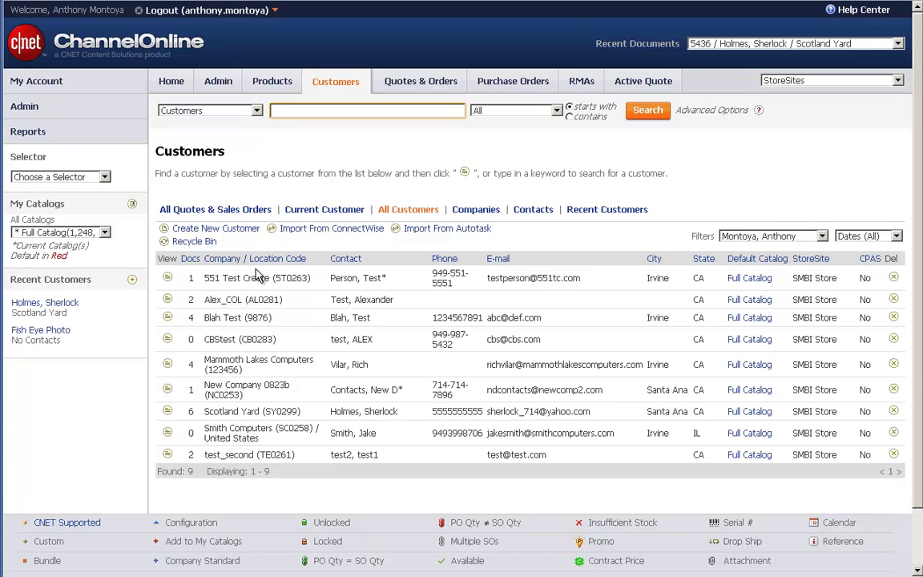
left_click(168, 412)
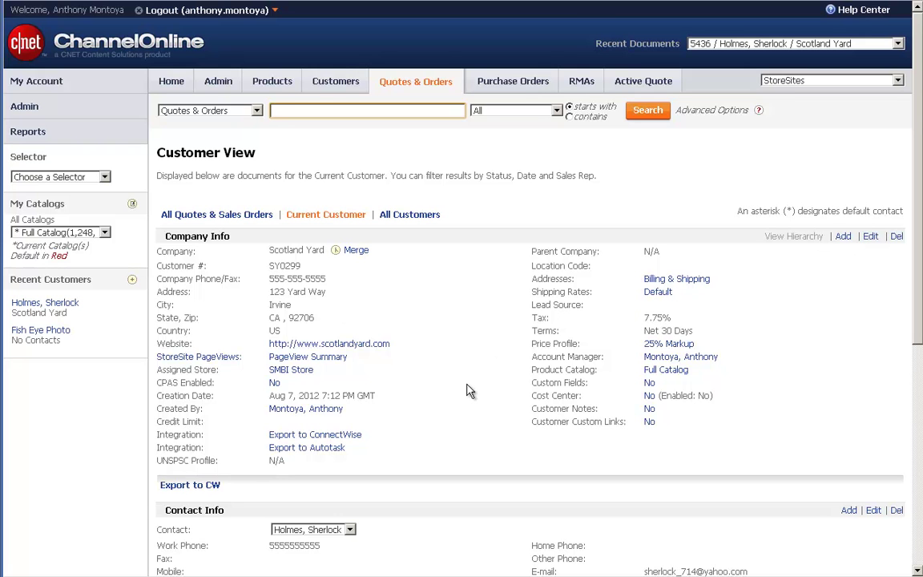
left_click(343, 437)
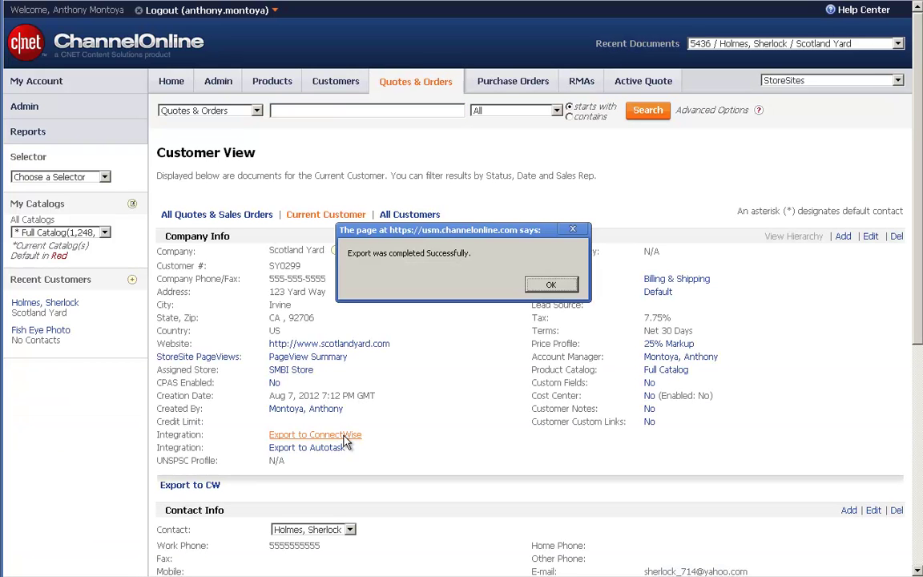
left_click(552, 286)
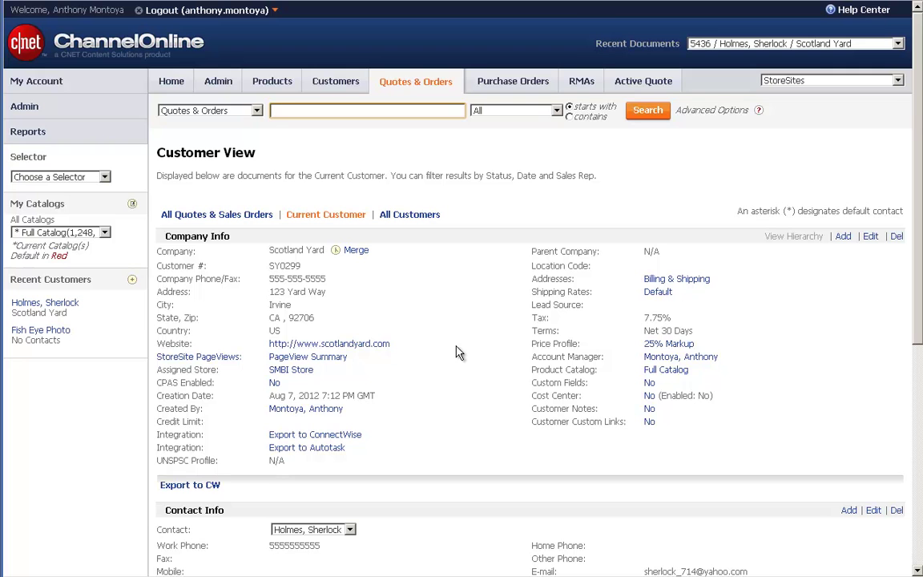
left_click(340, 83)
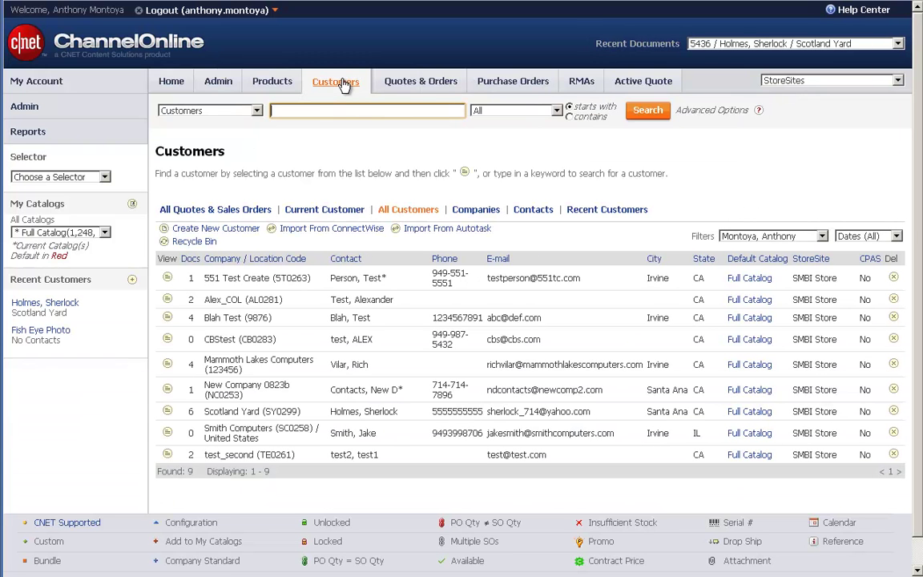
left_click(318, 229)
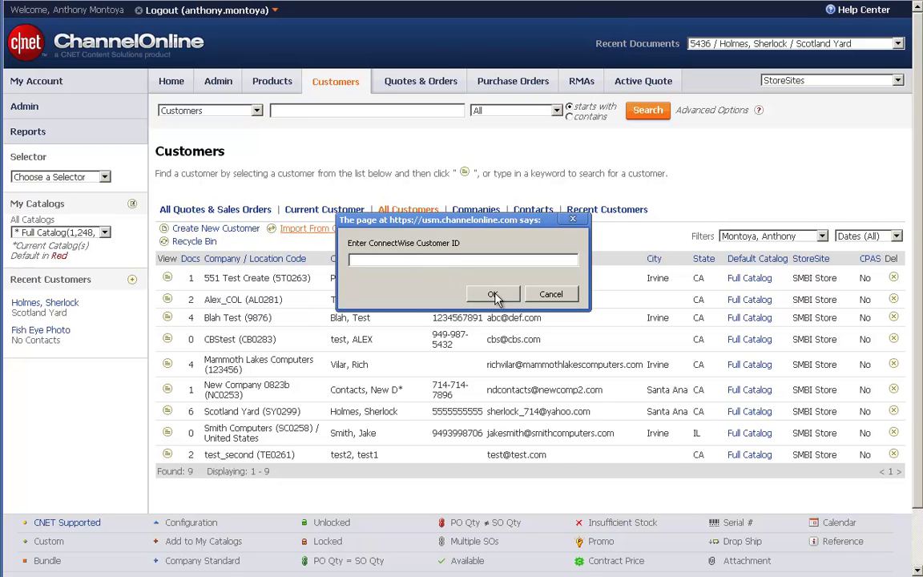
left_click(551, 294)
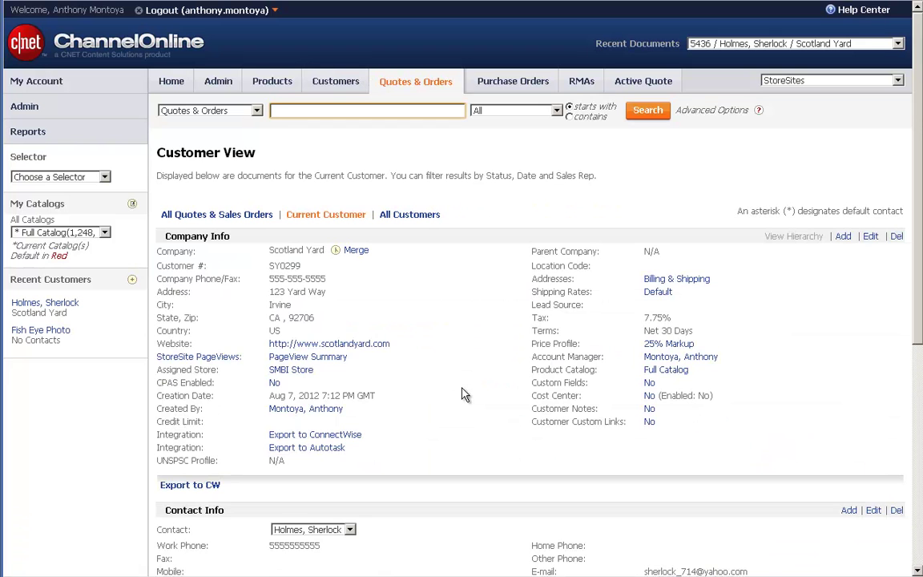
Create a new quote from the Scotland Yard customer record.
scroll(462, 394, "down", 2)
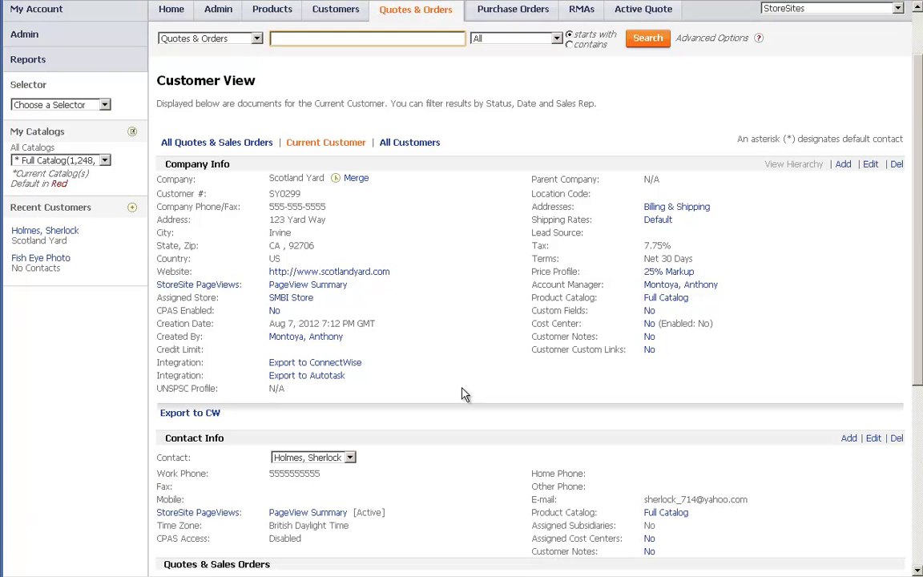
scroll(462, 394, "down", 2)
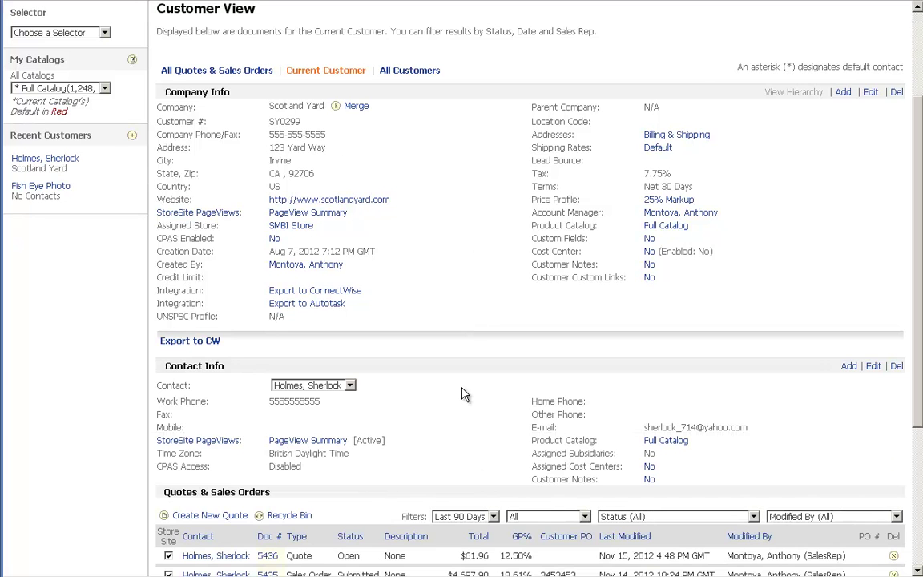
scroll(462, 394, "down", 6)
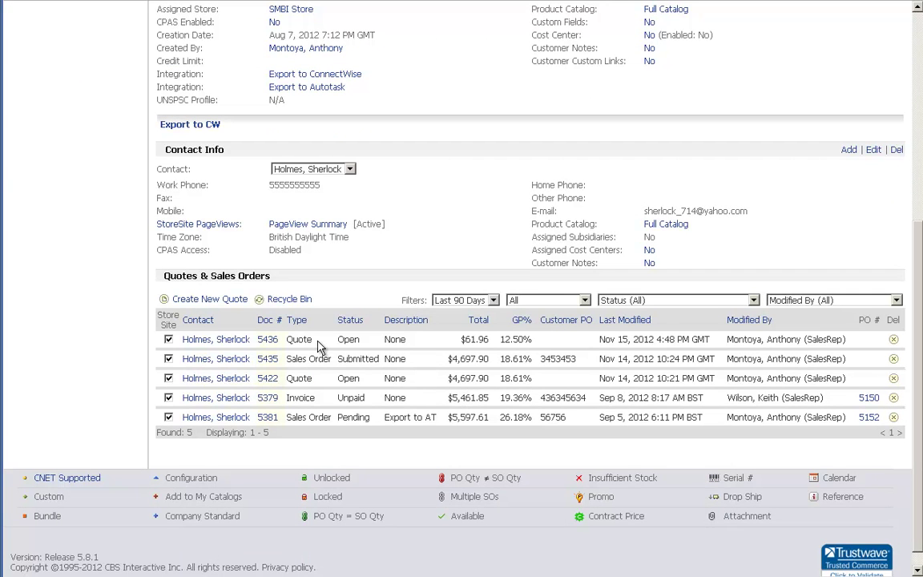
left_click(224, 301)
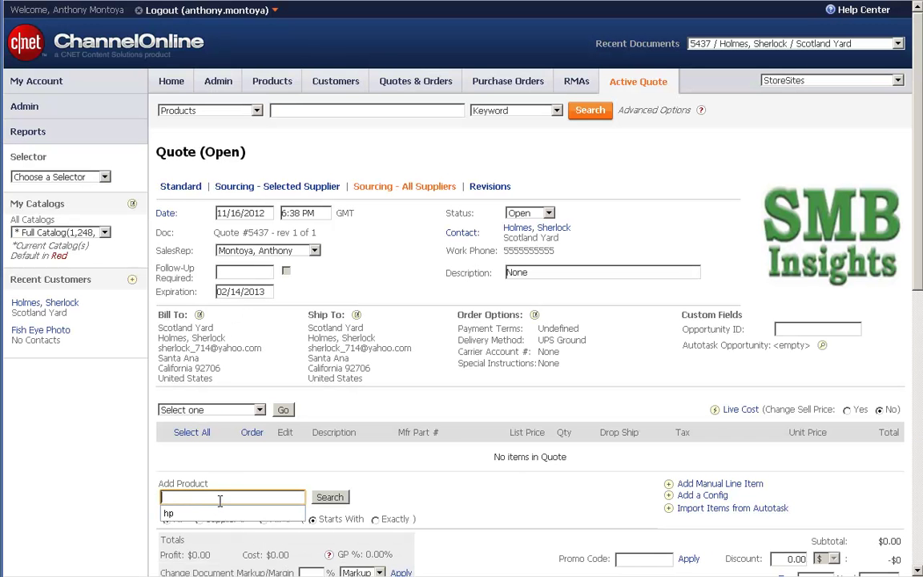
Search the catalog for "hp" and add the HP Deskjet 1000 printer, part CH340C#AKY, to the quote.
type("hp")
key("Escape")
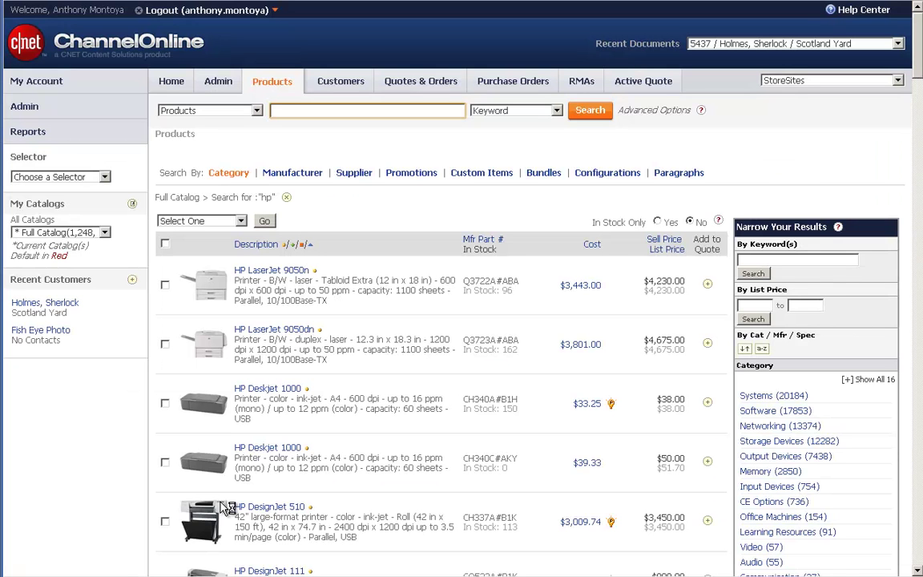
left_click(710, 471)
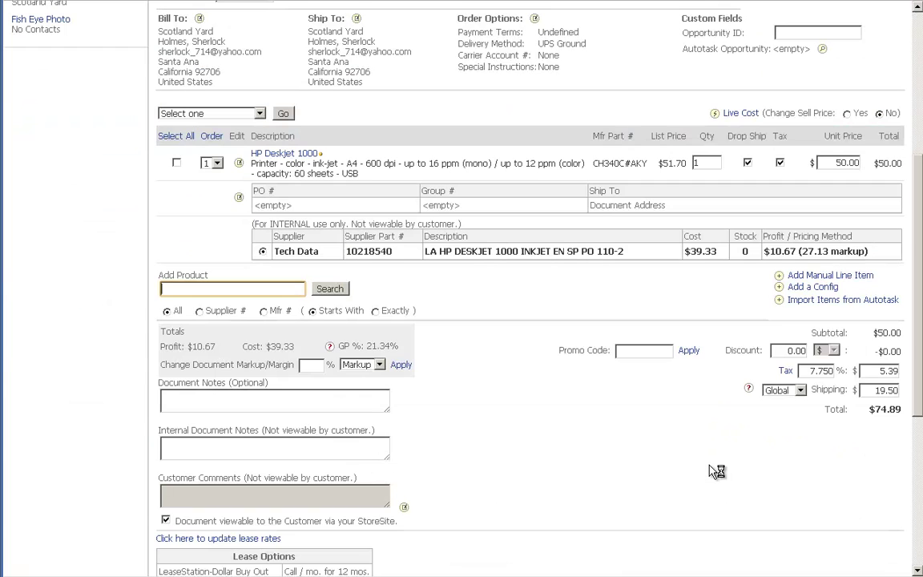
Set the quote's Opportunity ID custom field to PrinterProject123.
scroll(712, 471, "up", 2)
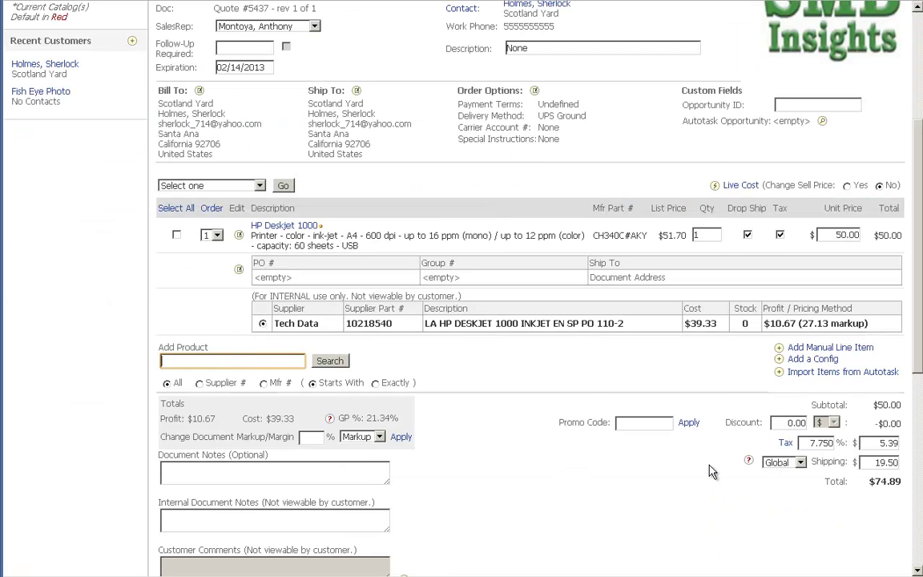
scroll(710, 471, "up", 2)
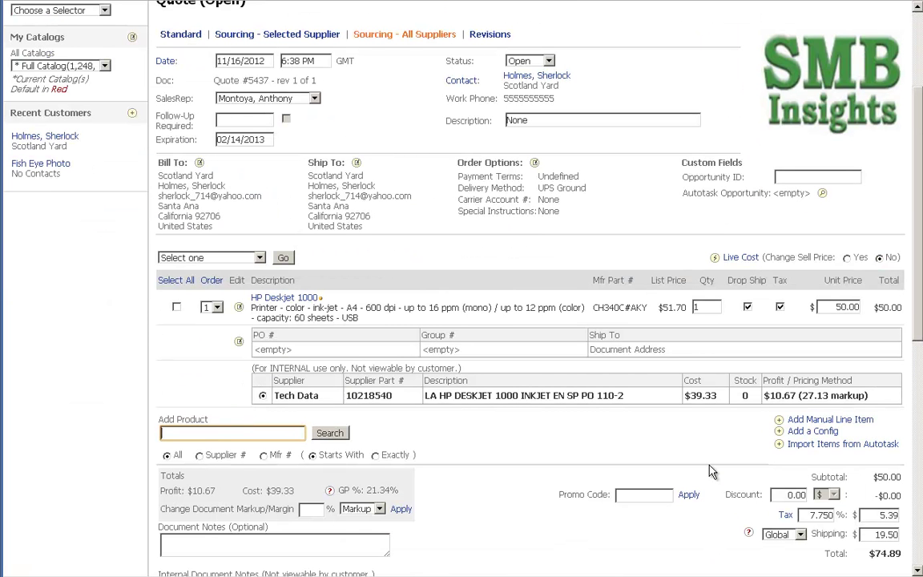
scroll(709, 471, "up", 2)
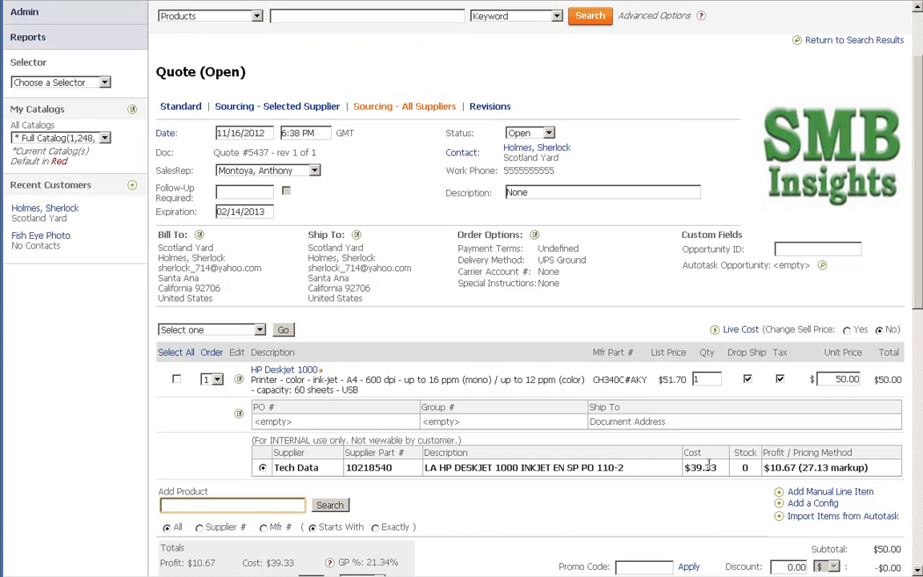
left_click(797, 247)
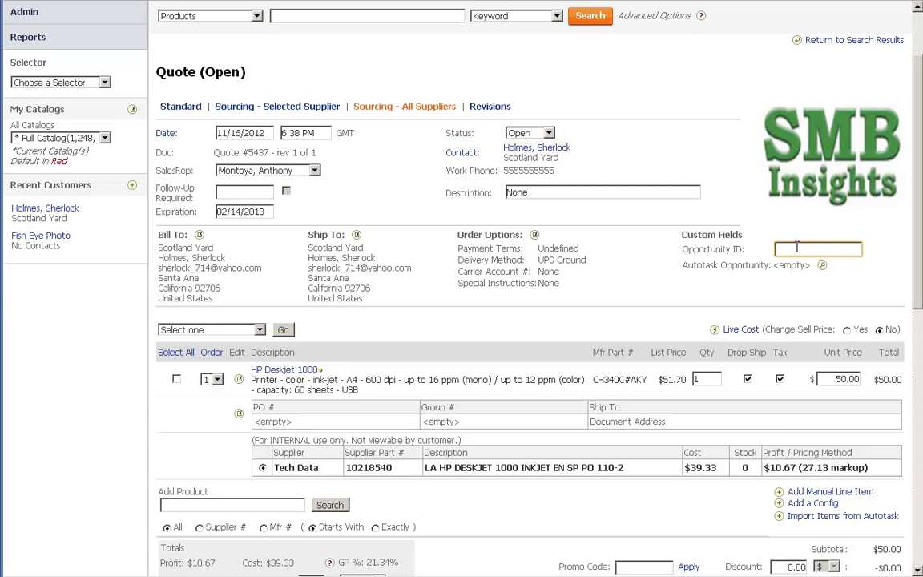
type("PrinterProject123")
left_click(613, 311)
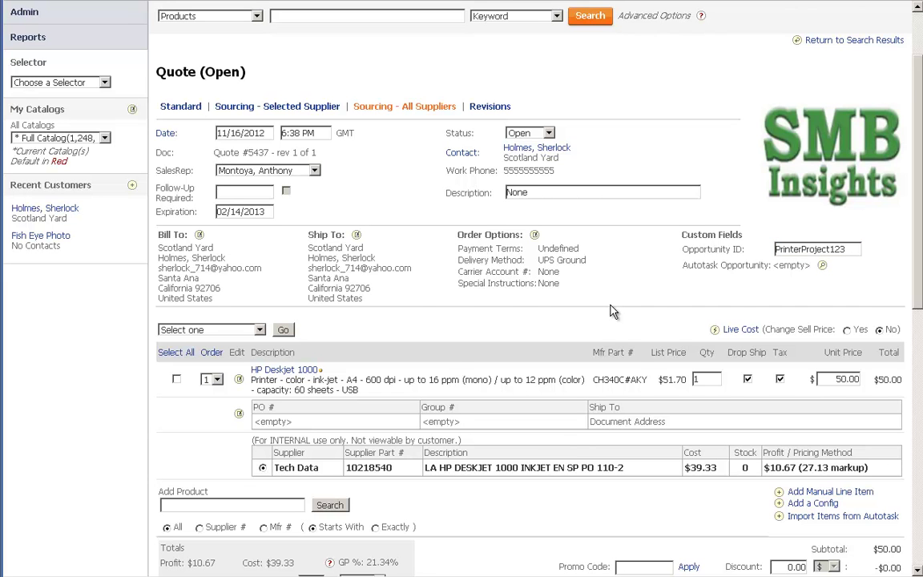
Export the printer quote to ConnectWise and look over the quote page.
scroll(613, 311, "down", 5)
scroll(613, 312, "down", 1)
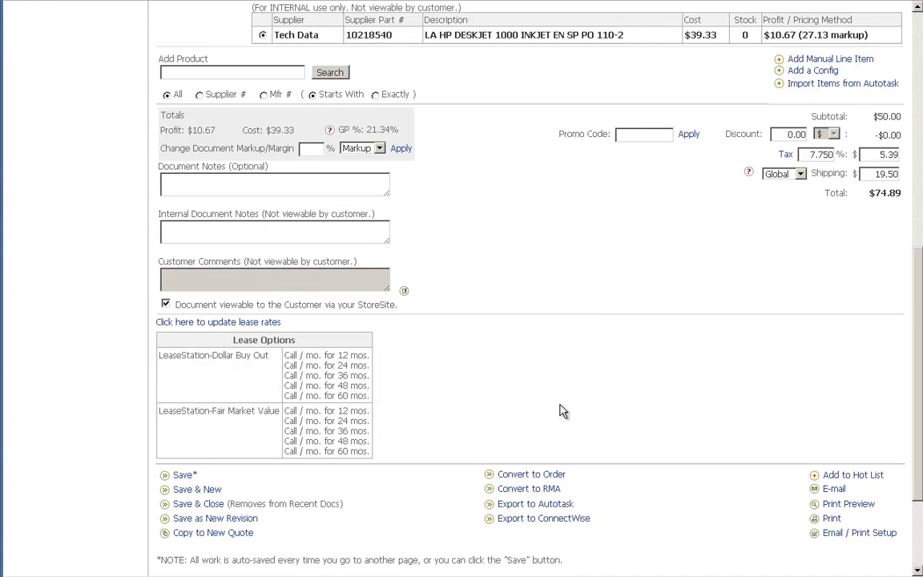
left_click(542, 520)
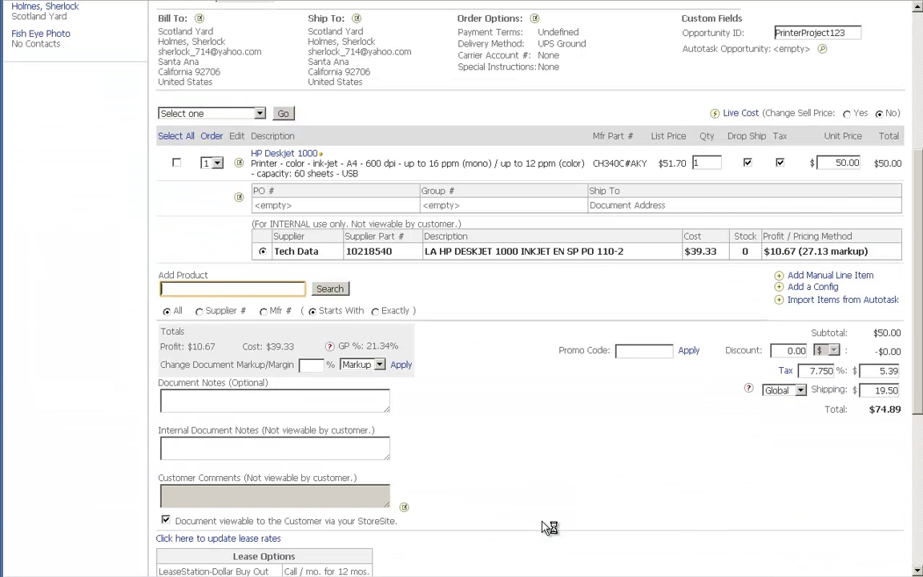
scroll(545, 520, "up", 3)
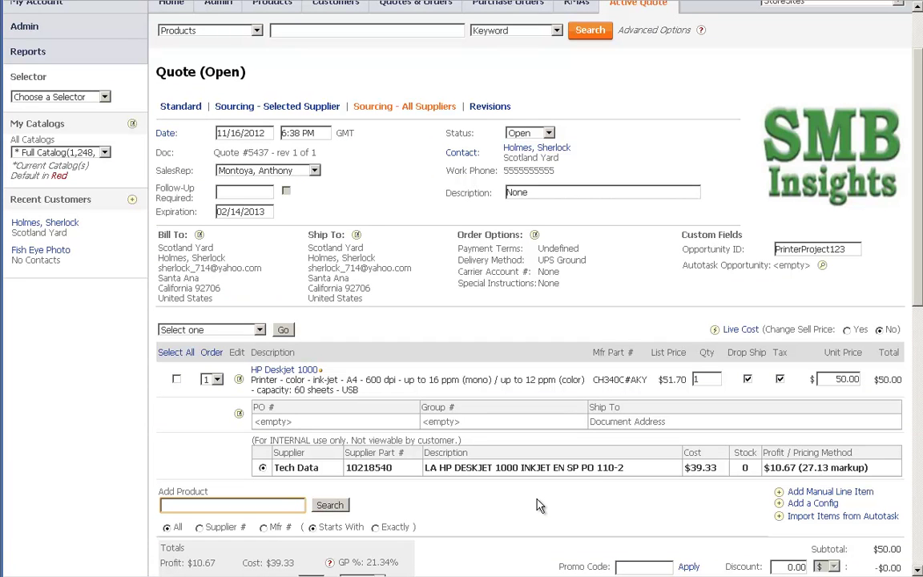
scroll(538, 505, "down", 6)
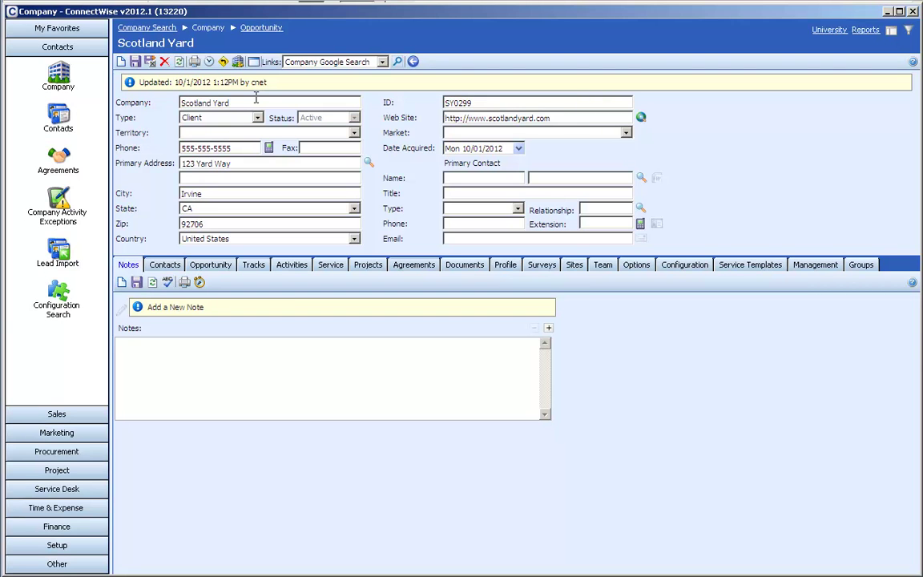
In ConnectWise, open Scotland Yard's PrinterProject123 opportunity and review its forecast and products.
left_click(213, 269)
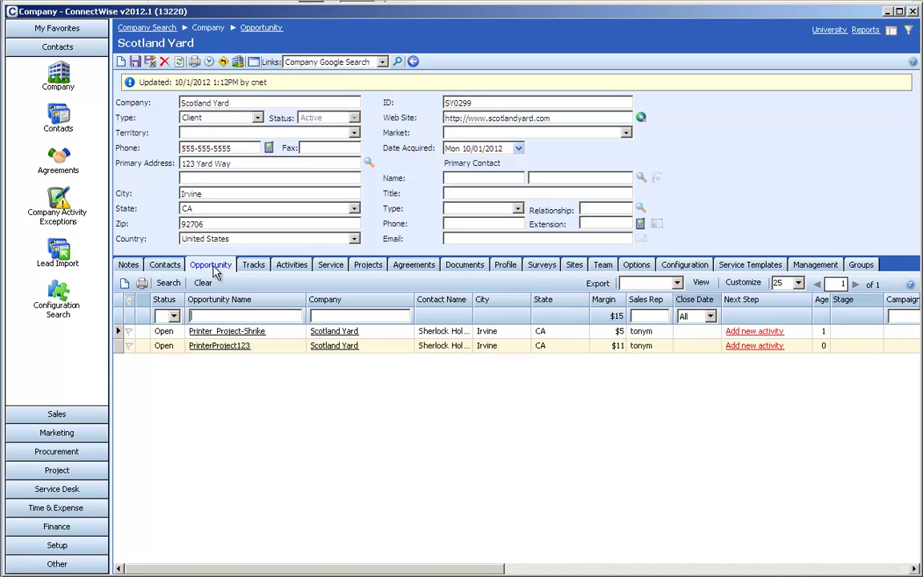
left_click(217, 349)
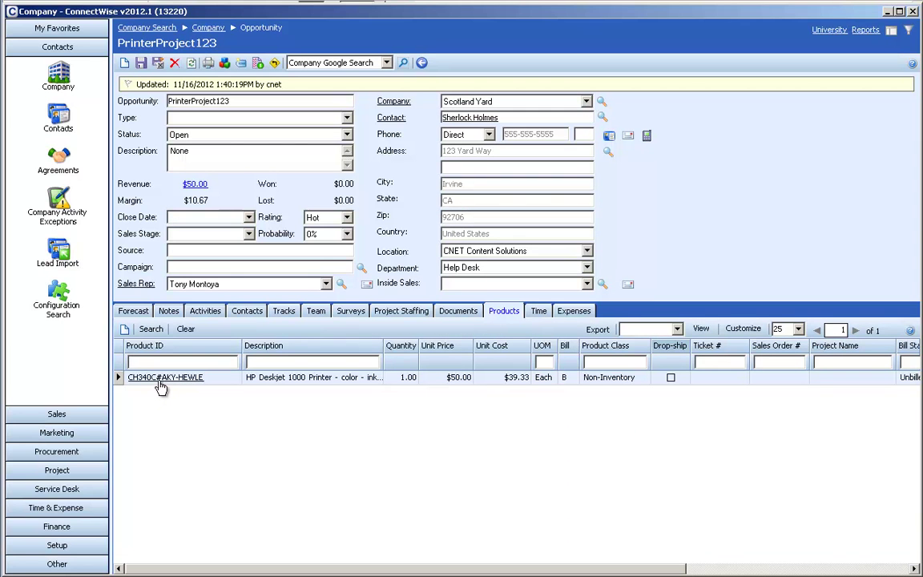
left_click(137, 312)
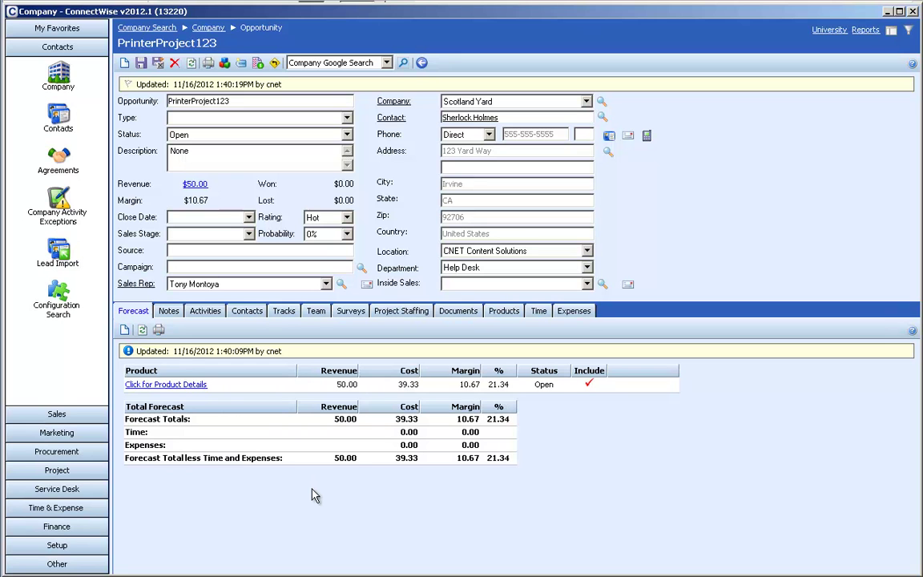
left_click(504, 312)
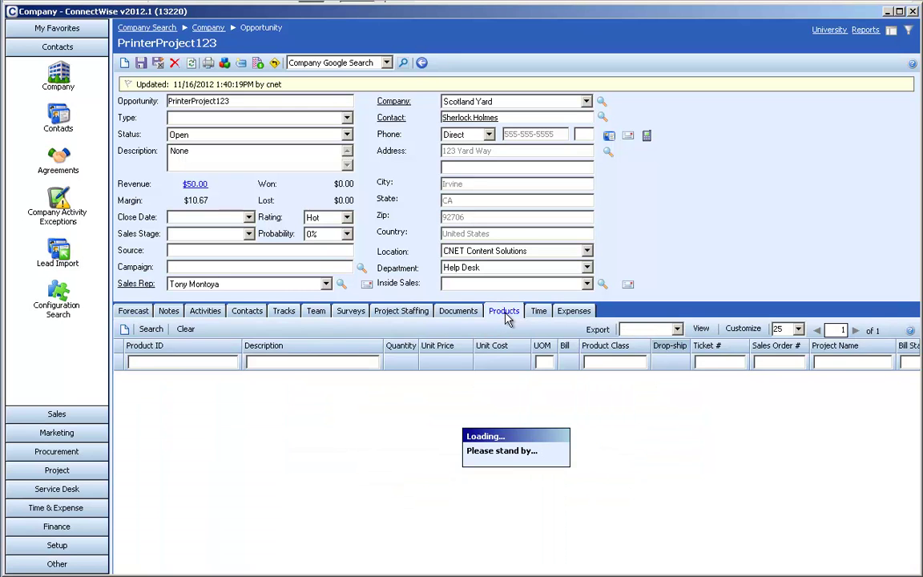